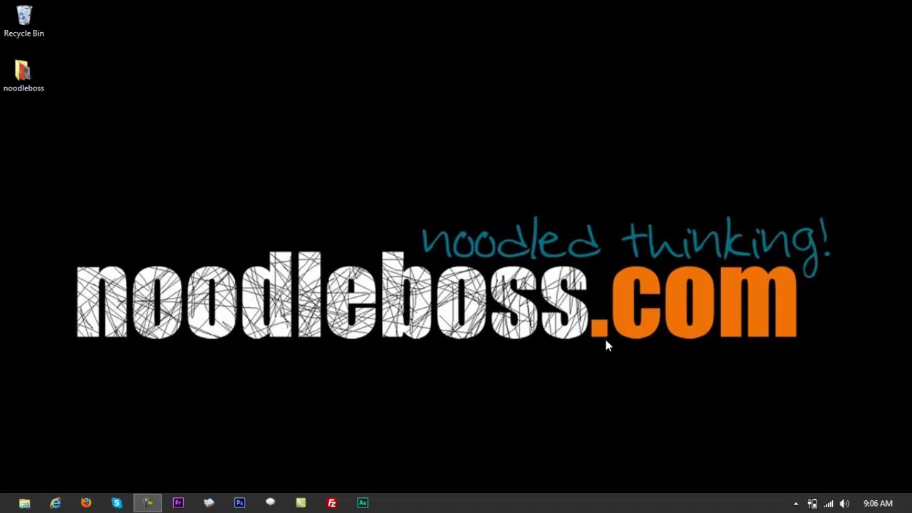
Step: Launch Firefox, search Google for 'woobox' and open the top Woobox result
left_click(86, 503)
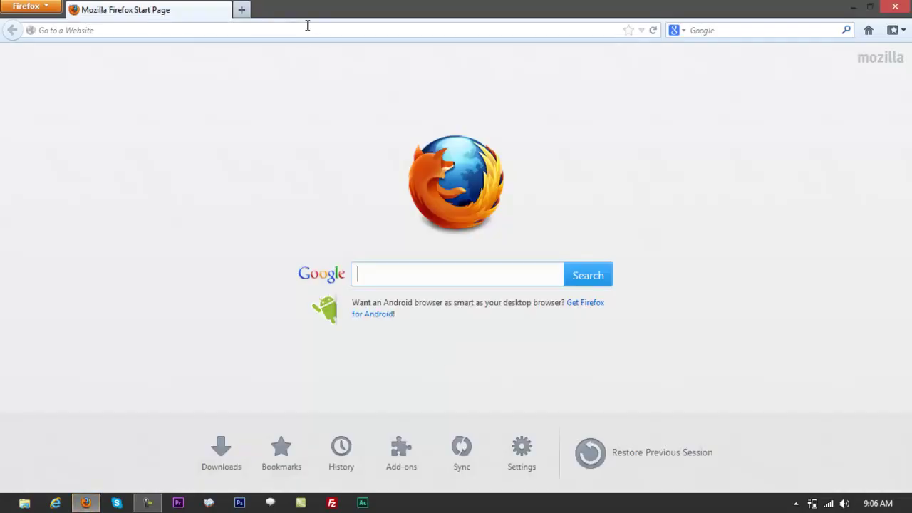
type("woobox")
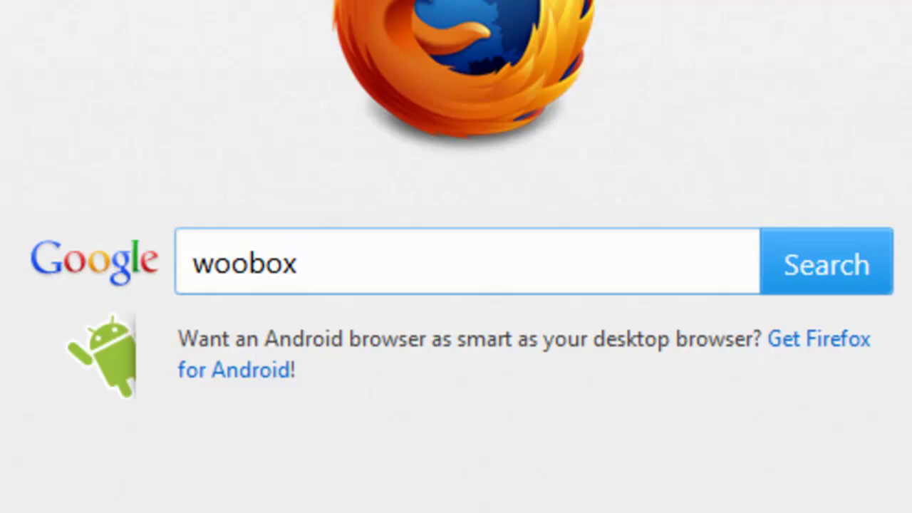
key("Return")
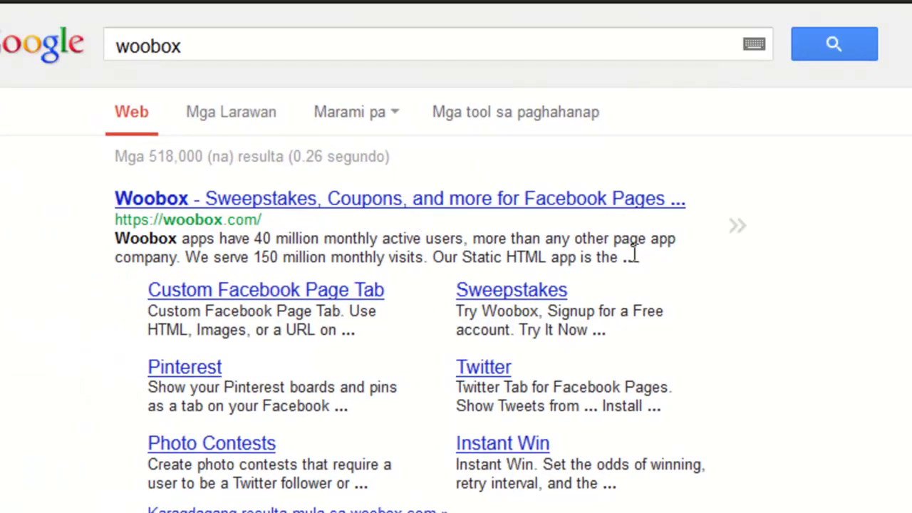
left_click(492, 206)
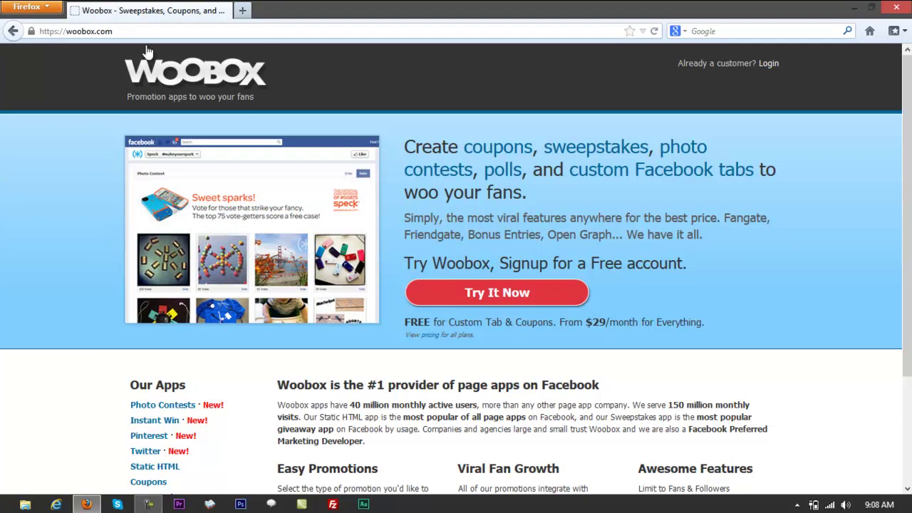
Step: Scroll down and back up the woobox.com home page to review its Facebook page apps
scroll(657, 285, "down", 3)
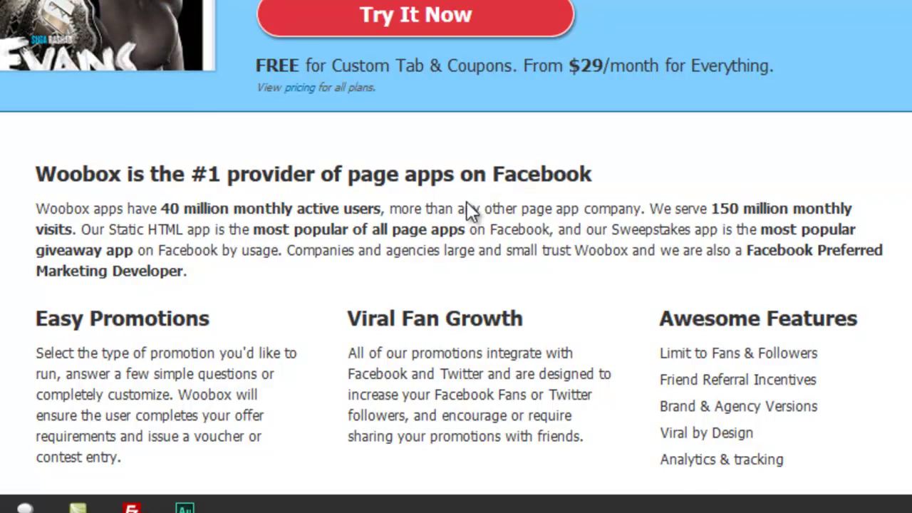
scroll(467, 201, "up", 2)
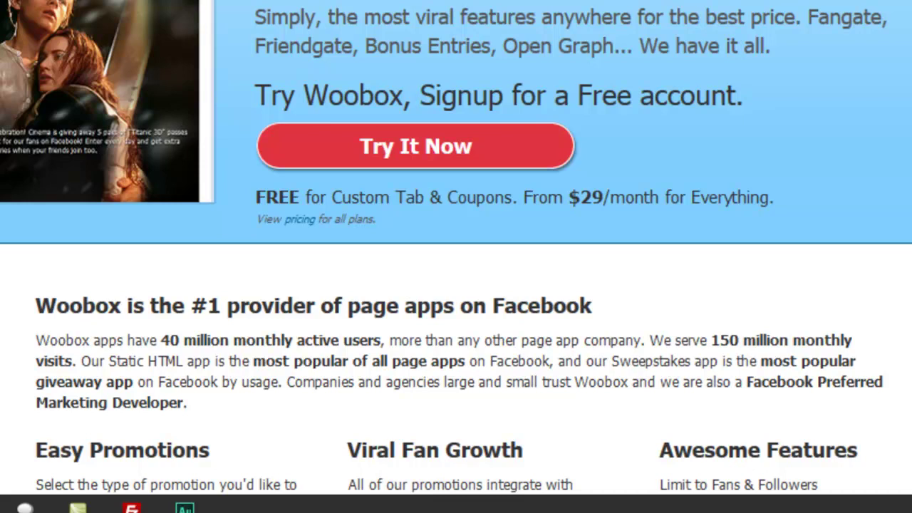
Step: Search 'woobox pinterest tab' and open the Woobox Pinterest Tab App for Facebook Pages result
type("woobox")
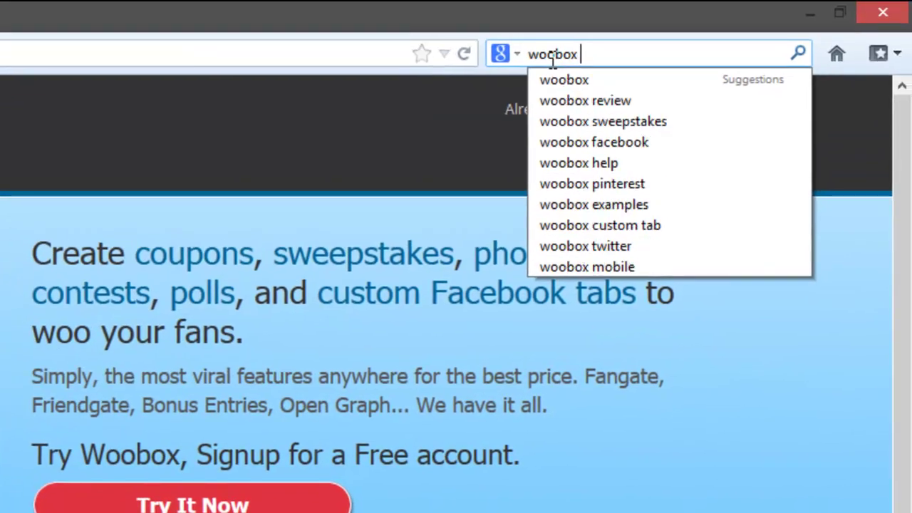
type(" pinterest tab")
key("Return")
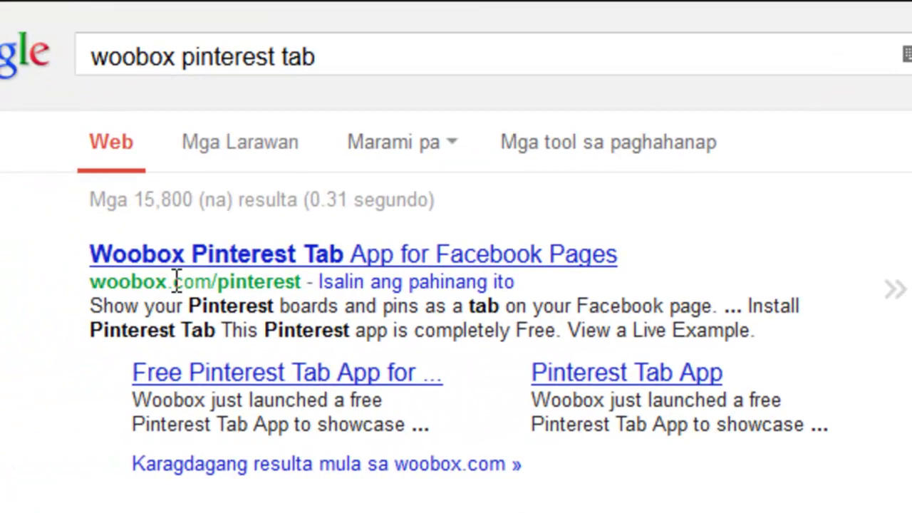
left_click(449, 265)
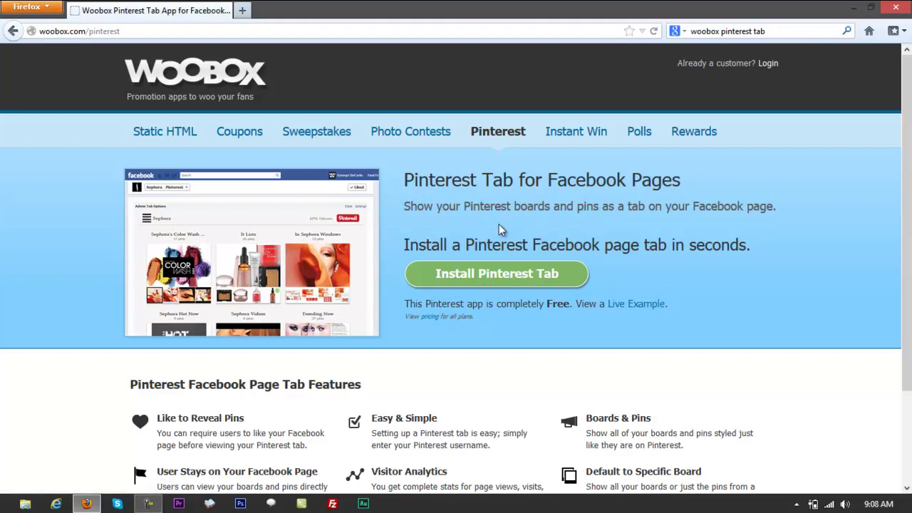
Step: Load facebook.com in a new browser tab next to the Woobox page
left_click(242, 10)
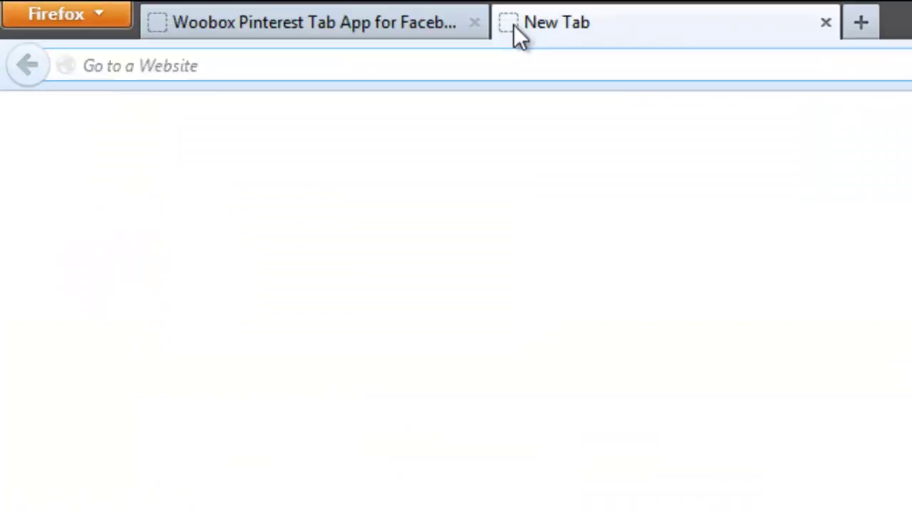
type("fa")
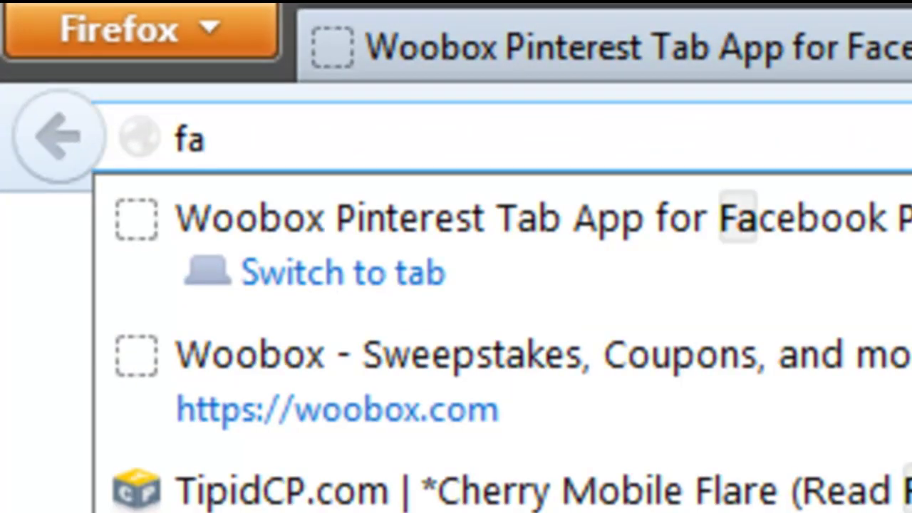
key("BackSpace")
key("BackSpace")
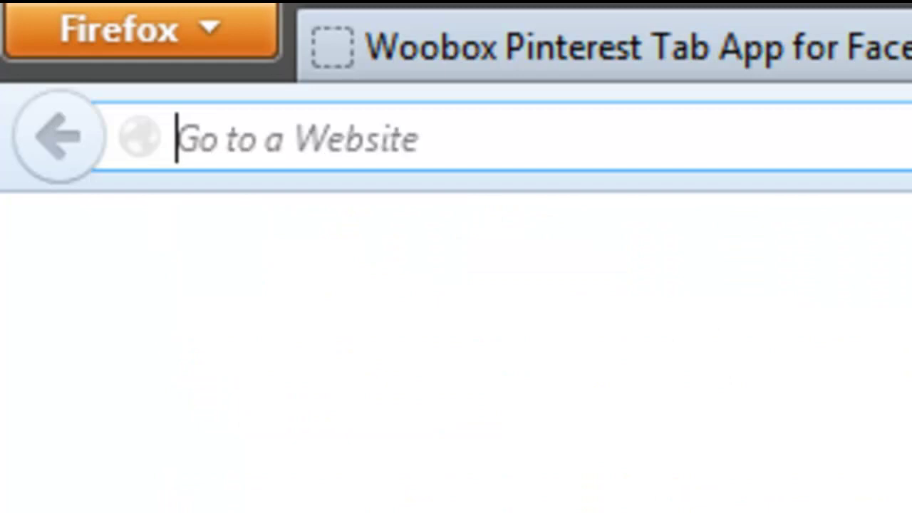
type("facebook.com")
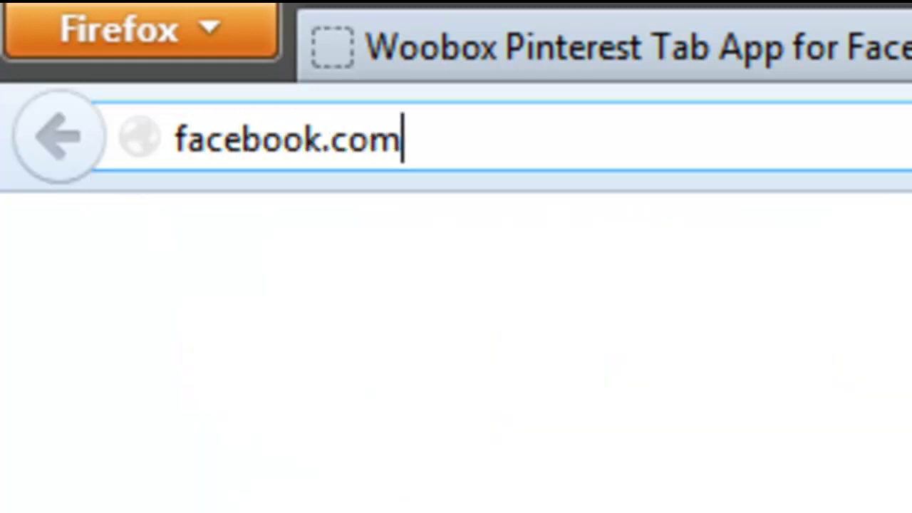
key("Return")
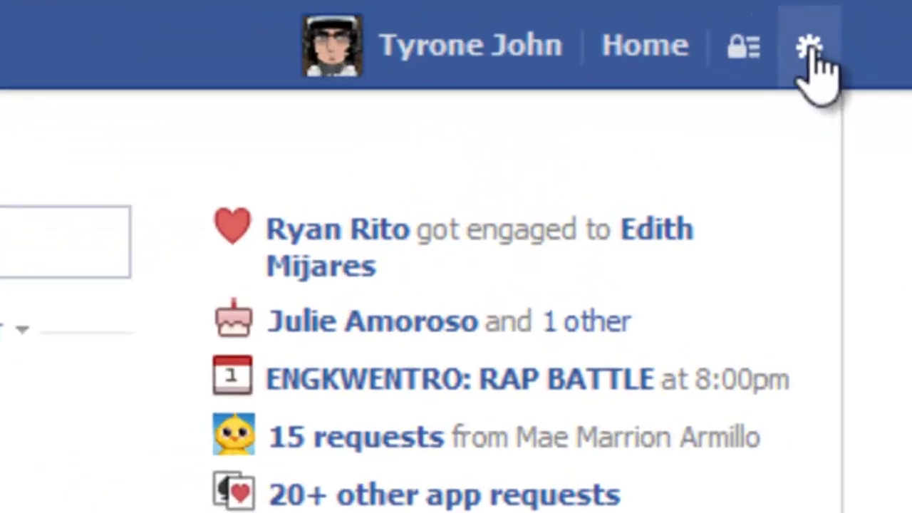
Step: Use Facebook as NOODLEBOSS.com and scroll its timeline to the Pinterest app tile
left_click(811, 54)
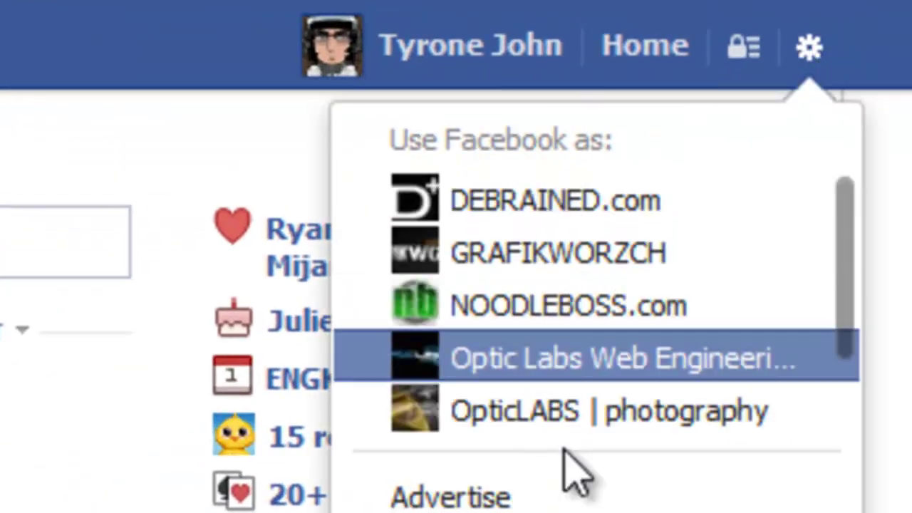
left_click(492, 308)
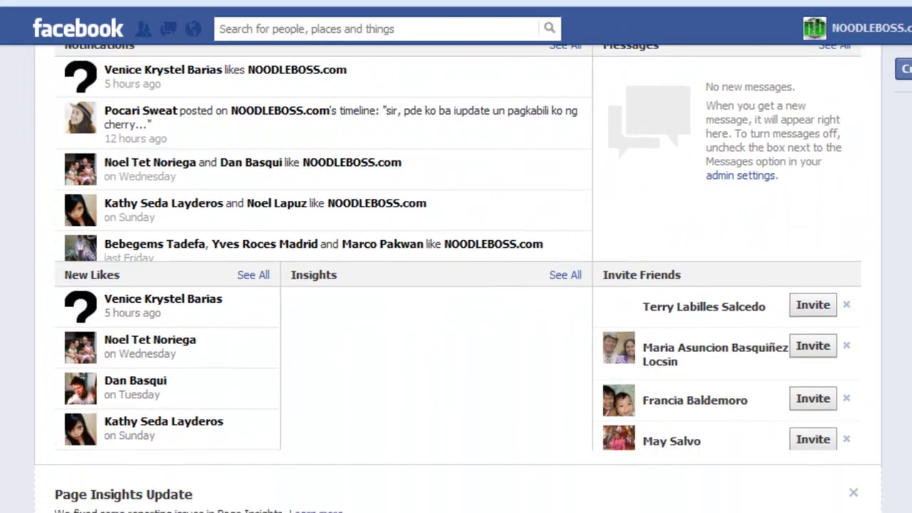
scroll(456, 278, "down", 8)
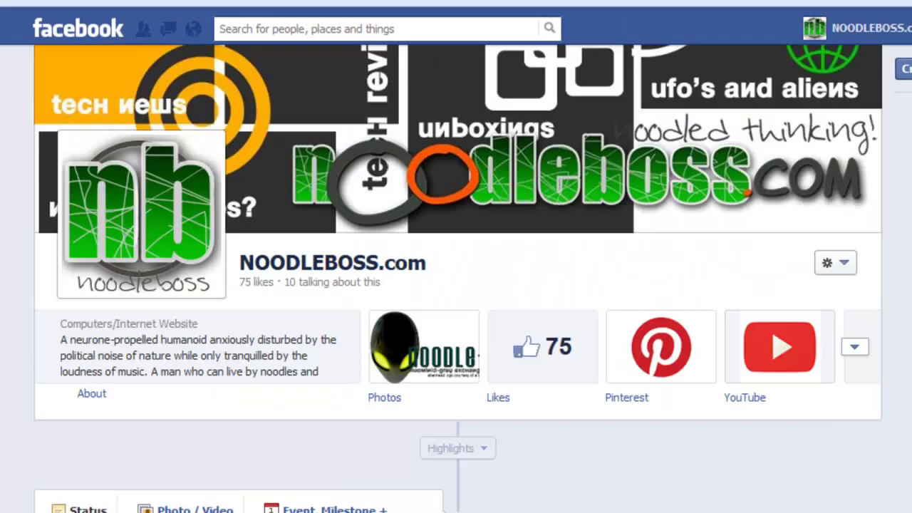
scroll(456, 278, "down", 2)
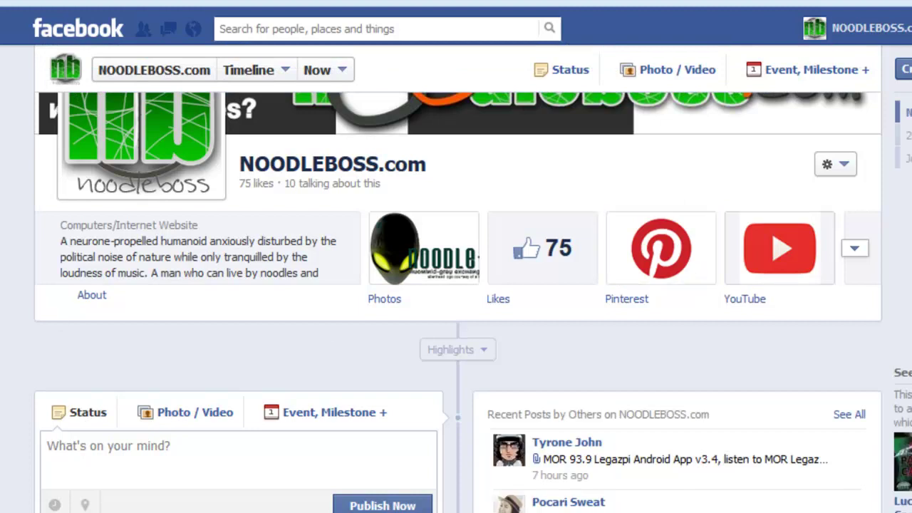
scroll(682, 275, "up", 2)
scroll(116, 404, "up", 5)
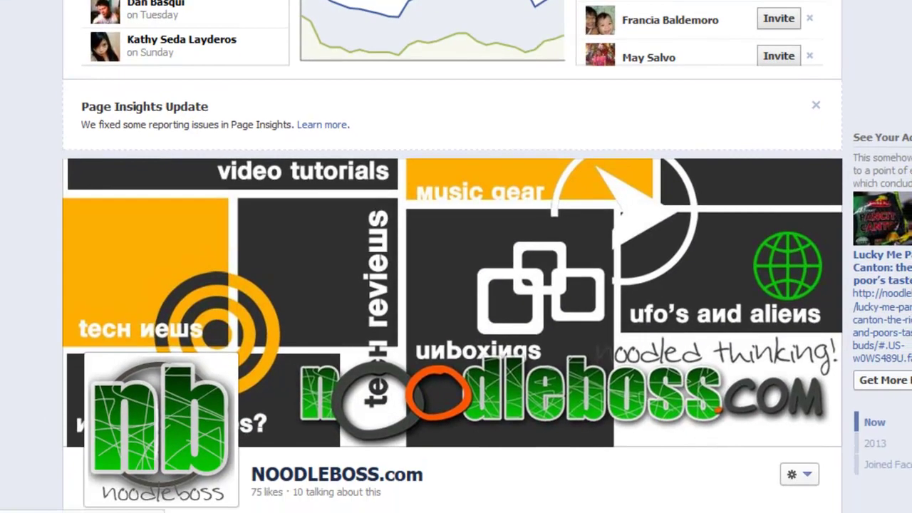
scroll(451, 256, "down", 3)
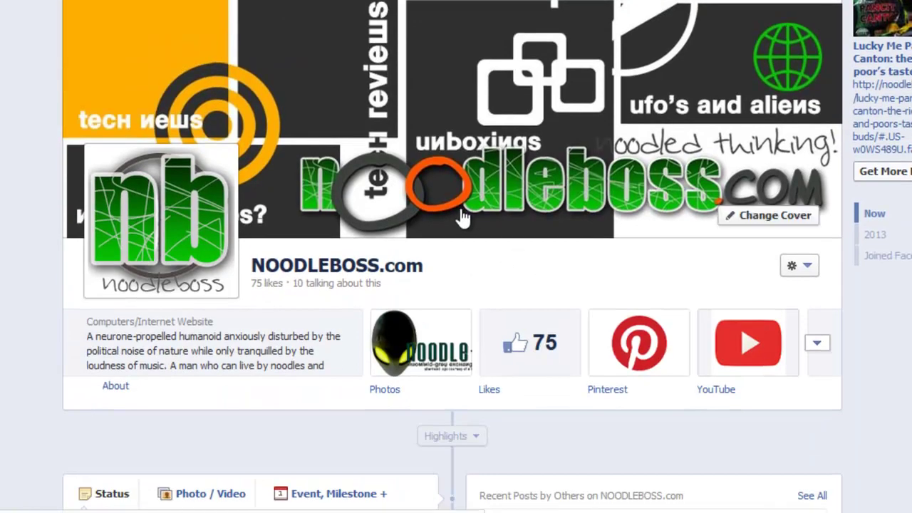
scroll(405, 230, "down", 2)
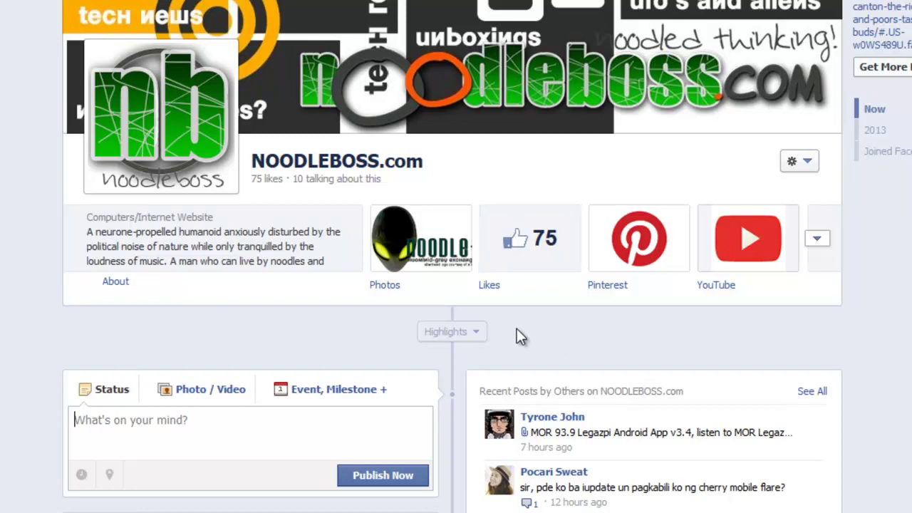
left_click(662, 256)
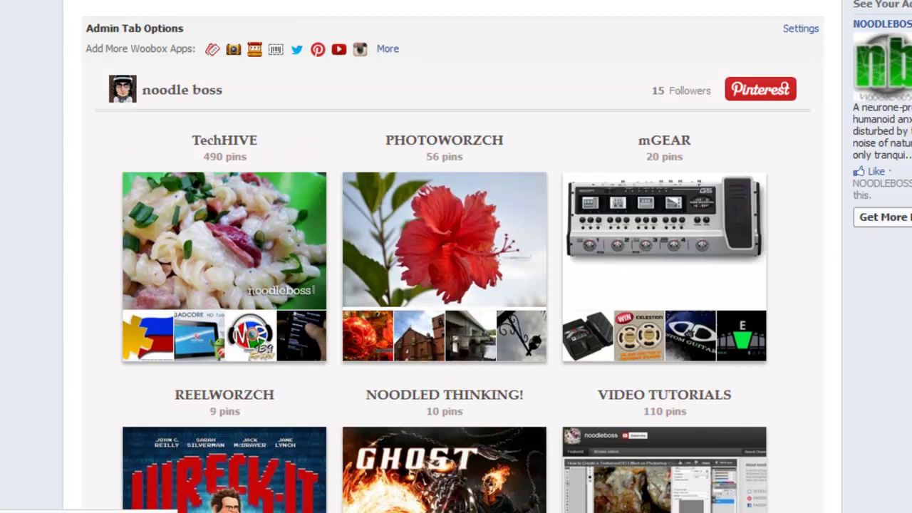
scroll(445, 256, "down", 6)
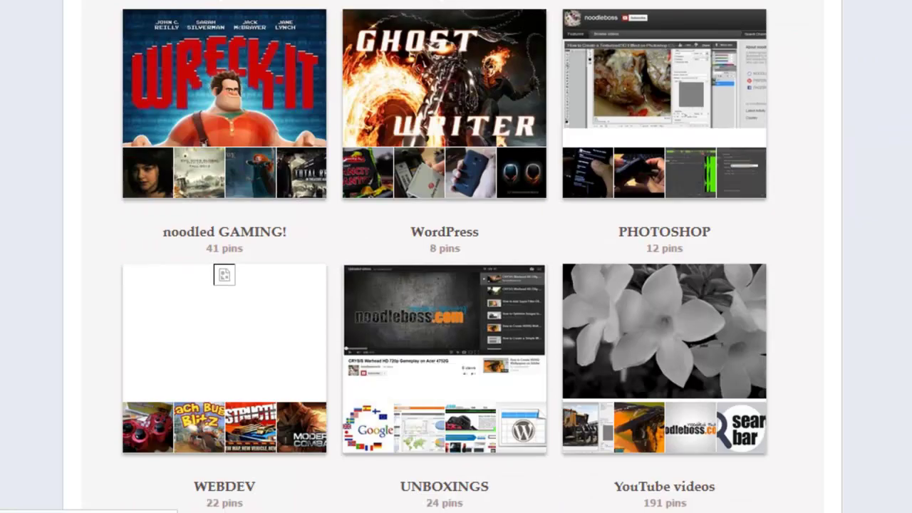
scroll(445, 256, "up", 6)
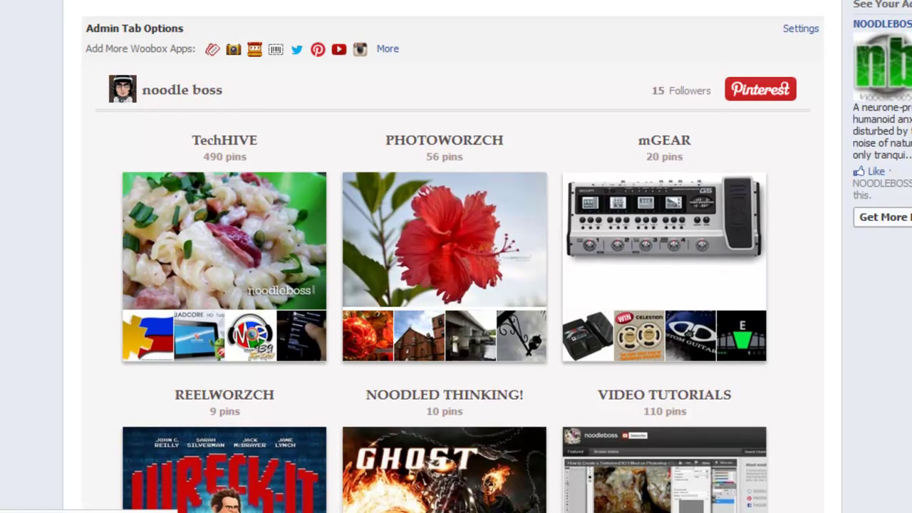
scroll(126, 297, "down", 6)
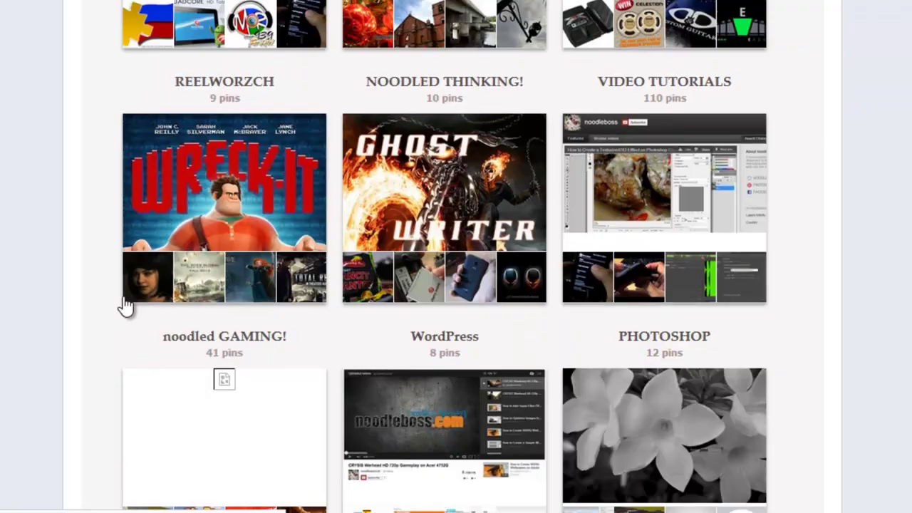
scroll(119, 309, "down", 2)
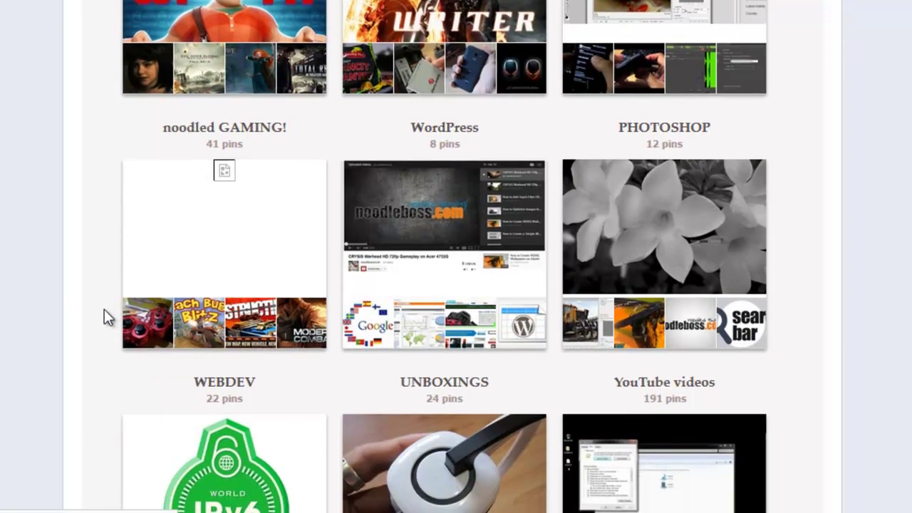
scroll(104, 309, "down", 2)
scroll(98, 324, "down", 3)
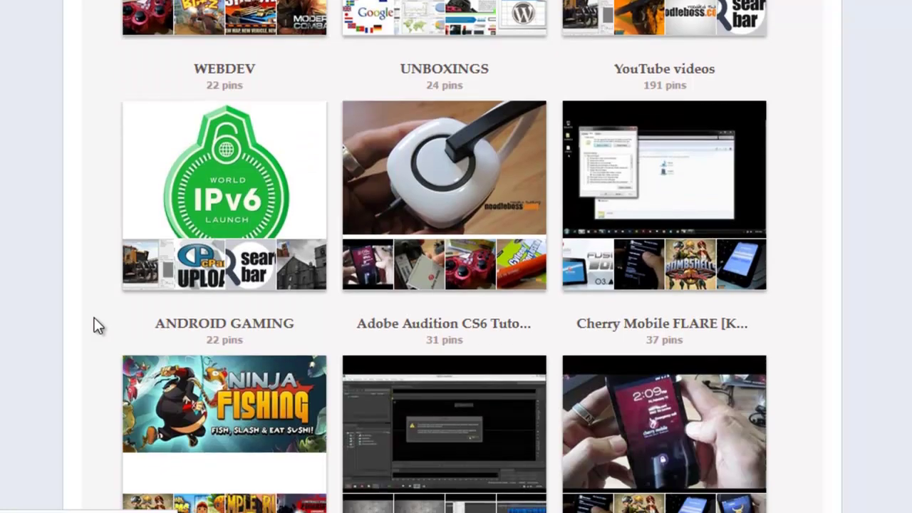
scroll(94, 325, "down", 2)
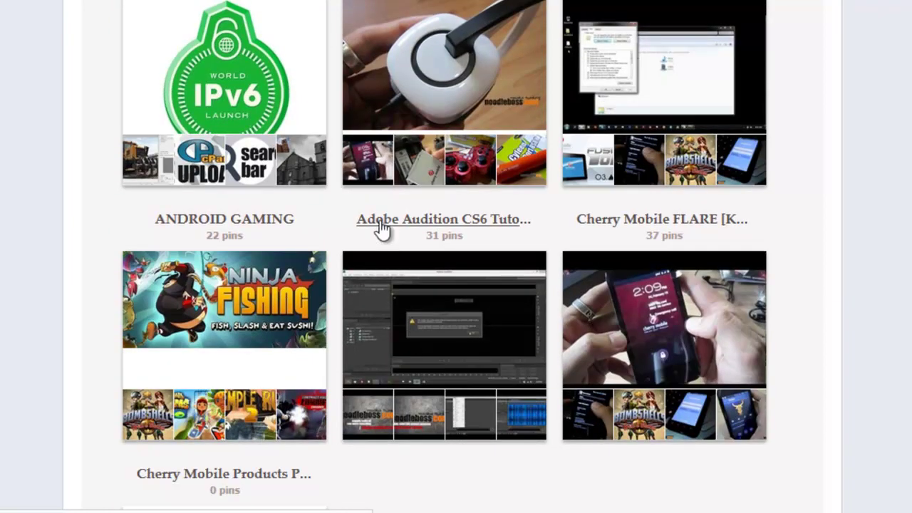
Step: Open the Adobe Audition CS6 Tutorials board and scroll through its video pins
left_click(441, 339)
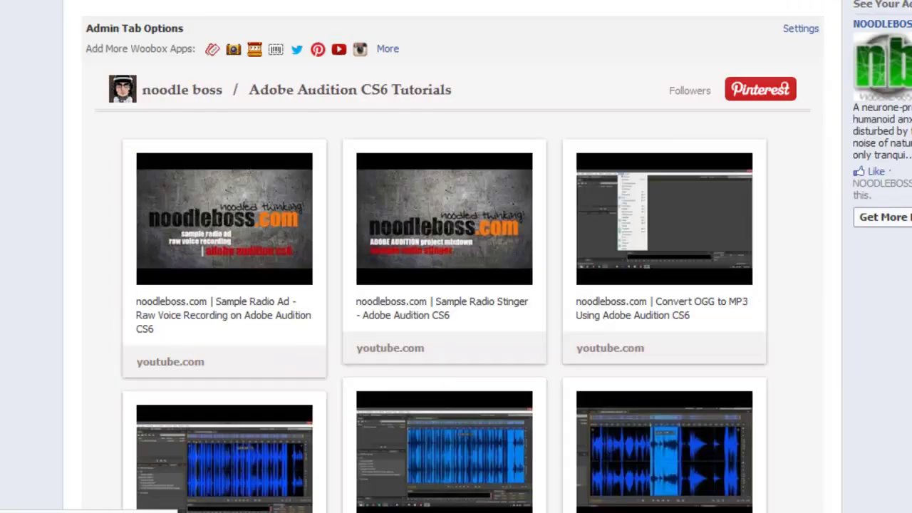
scroll(367, 30, "down", 3)
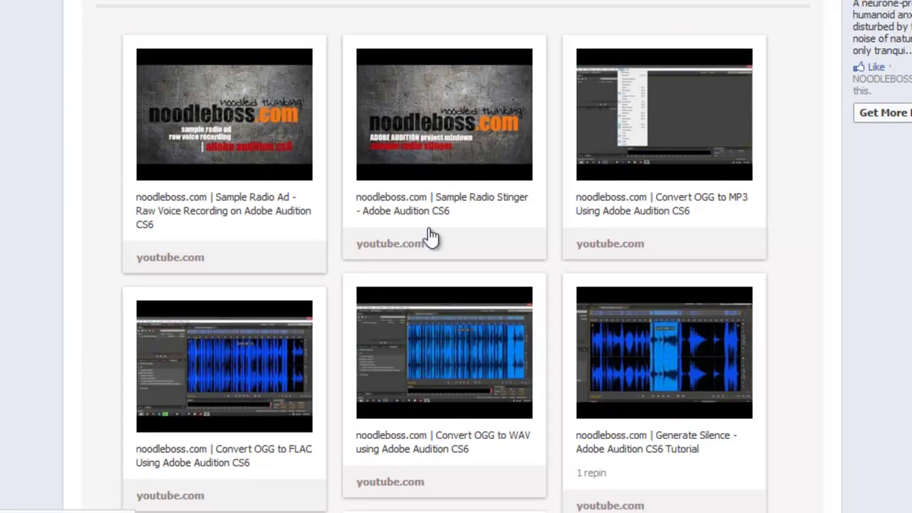
scroll(429, 236, "up", 3)
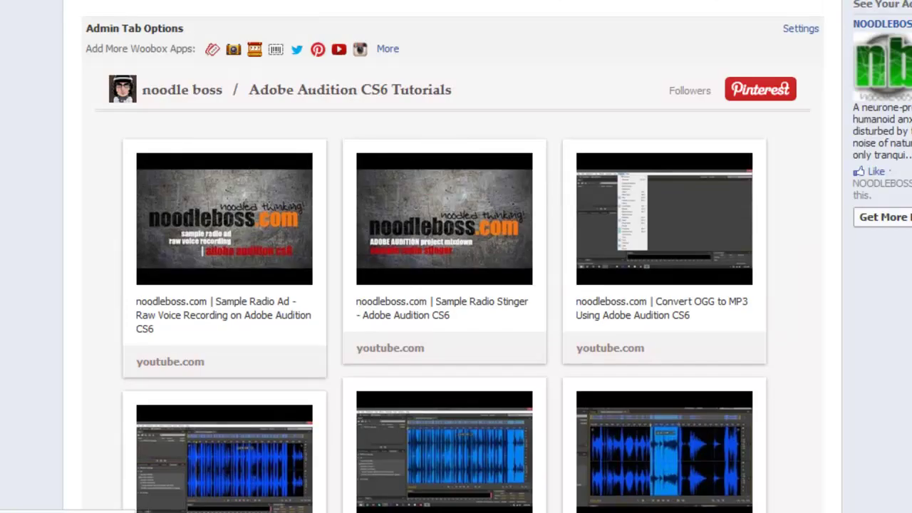
scroll(214, 255, "down", 6)
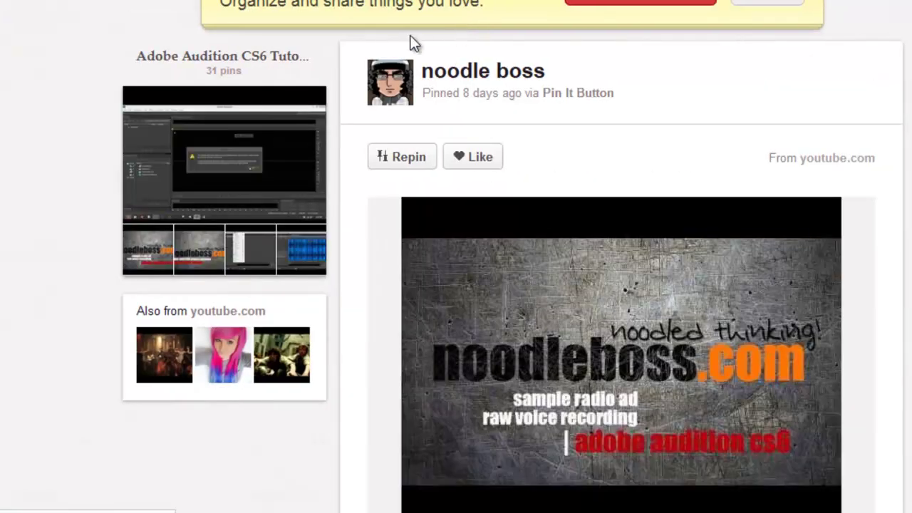
Step: Scroll to the Sample Radio Ad pin's caption and open its source YouTube video
scroll(1, 164, "down", 3)
scroll(1, 168, "up", 3)
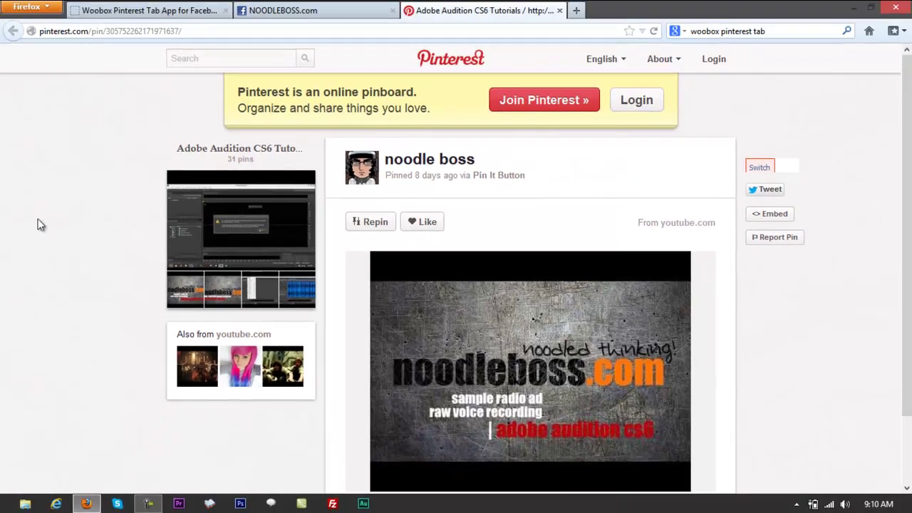
scroll(20, 226, "down", 2)
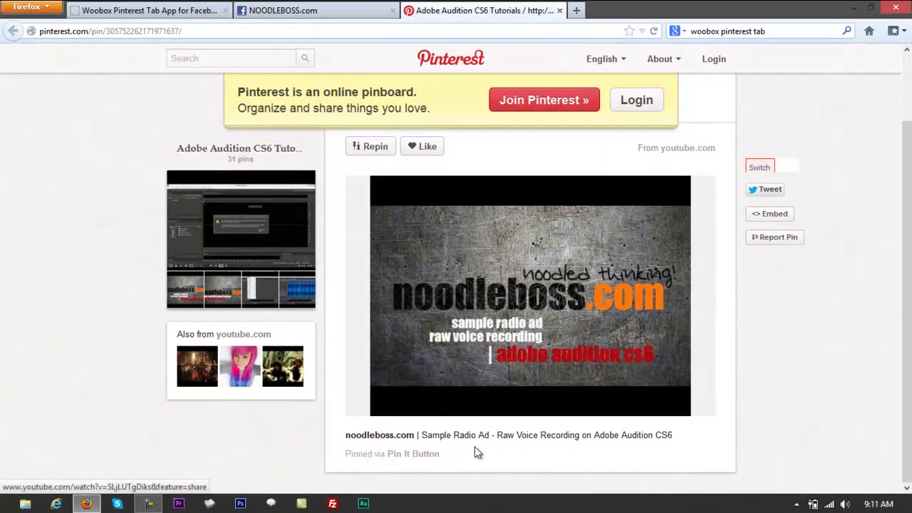
left_click(485, 306)
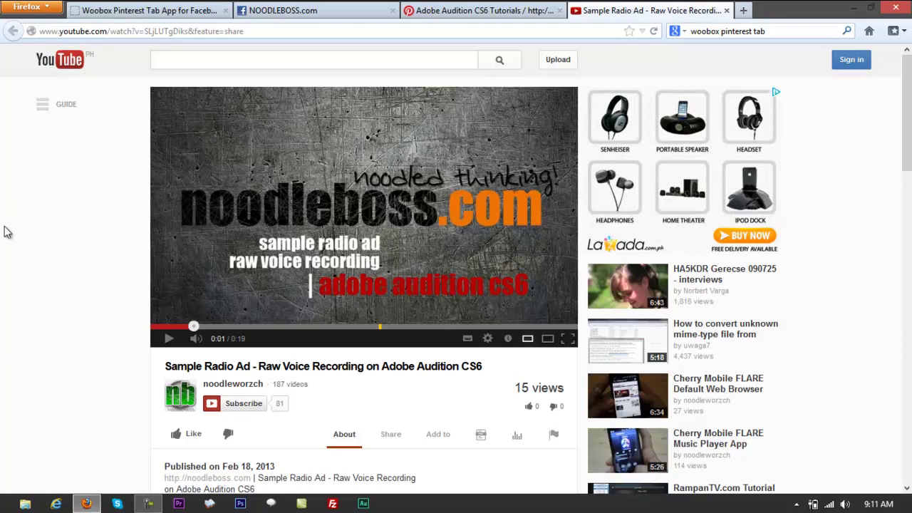
Step: Scroll to the Sample Radio Ad video description, then close the YouTube tab
scroll(6, 252, "down", 4)
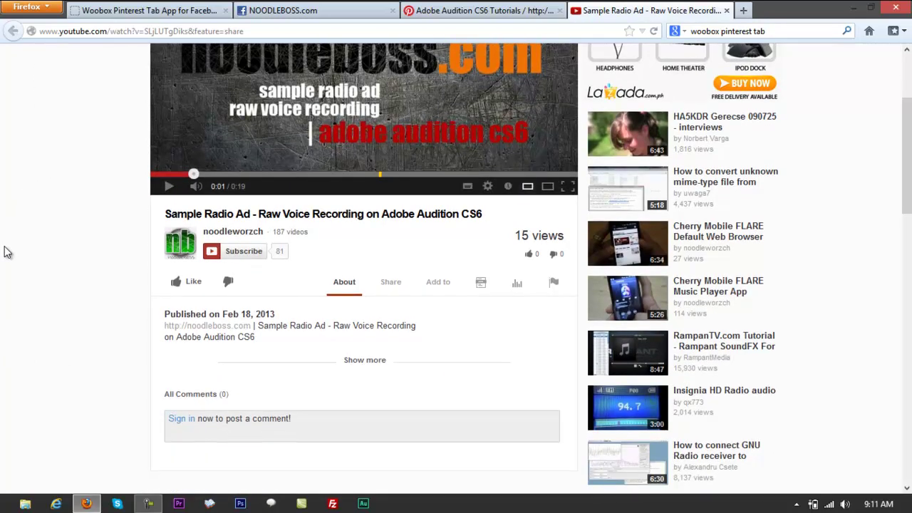
left_click(726, 11)
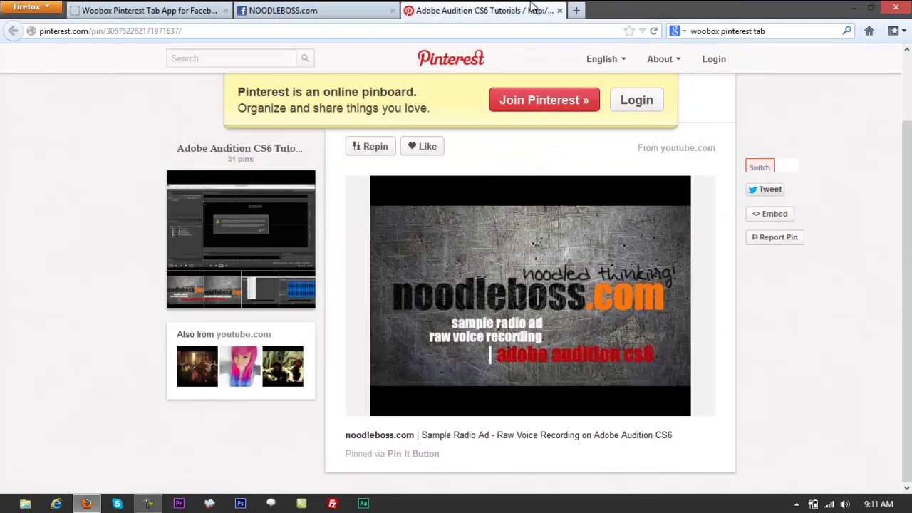
Step: Return to the NOODLEBOSS.com tab, go back to the full board list and browse it
left_click(321, 10)
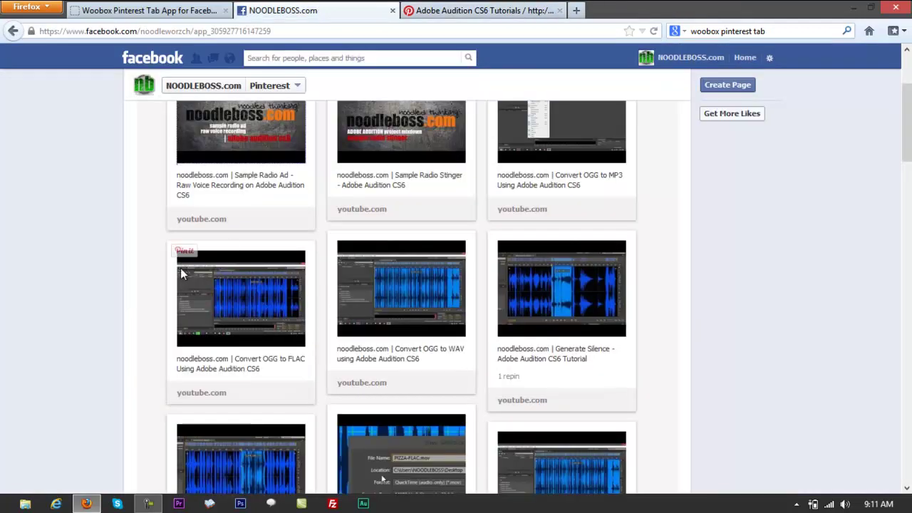
scroll(145, 321, "down", 15)
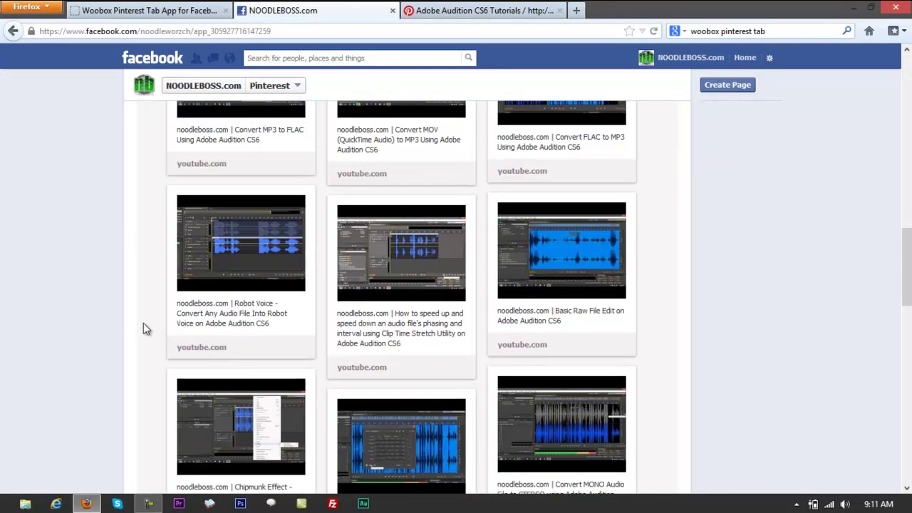
scroll(144, 323, "down", 3)
scroll(143, 320, "up", 20)
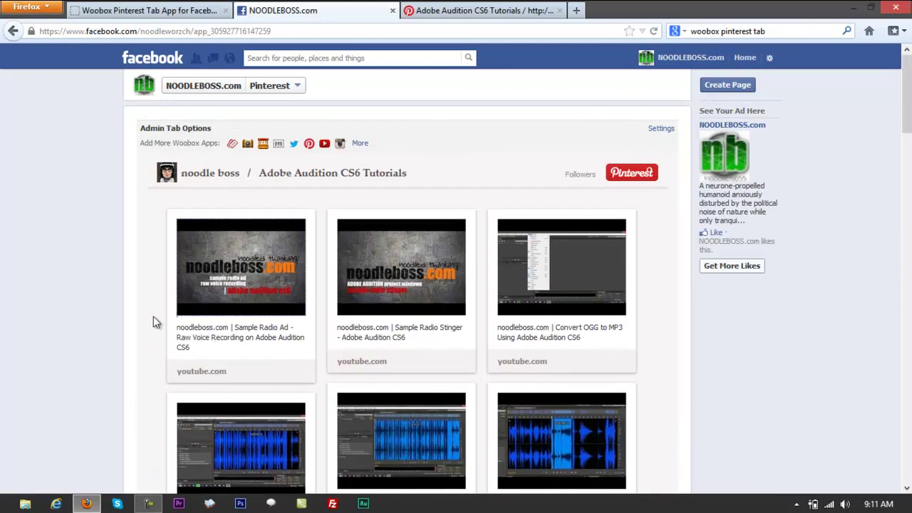
left_click(210, 175)
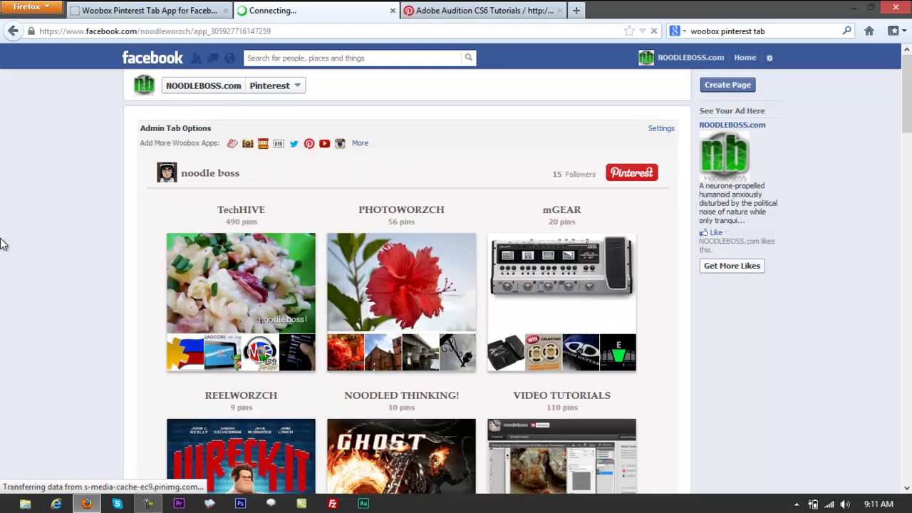
scroll(2, 244, "down", 3)
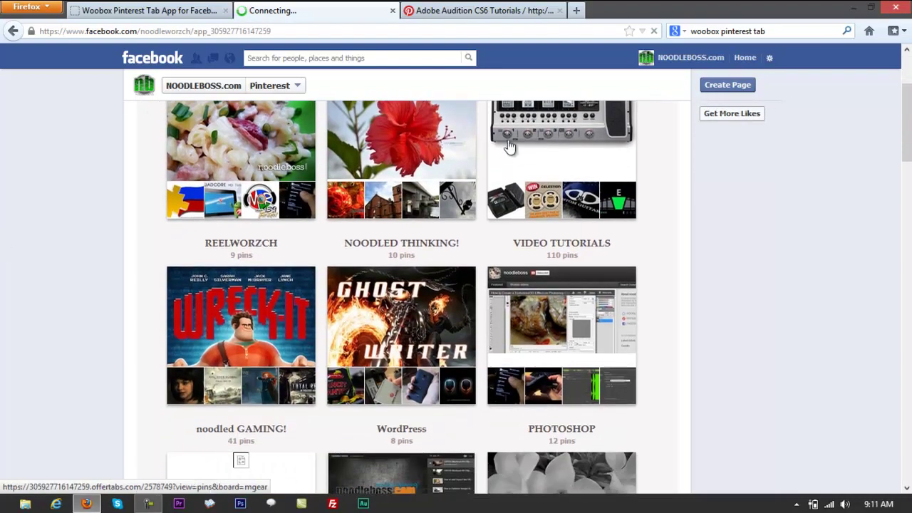
scroll(21, 221, "up", 3)
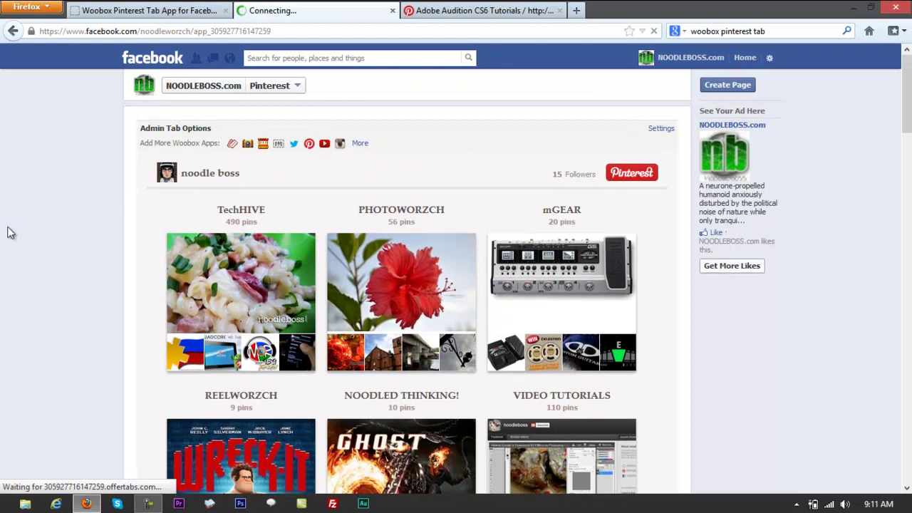
scroll(4, 239, "down", 2)
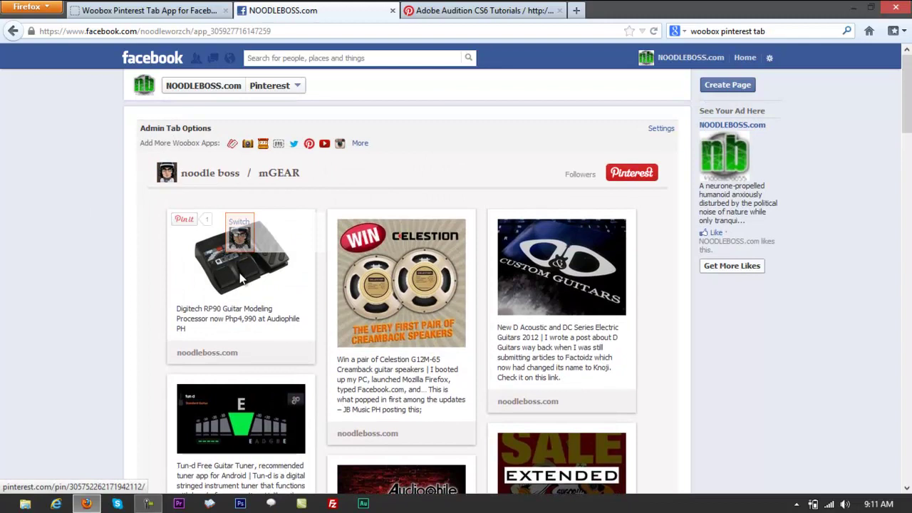
Step: Open the Digitech RP90 pin and its noodleboss.com article, scrolling through it
left_click(243, 279)
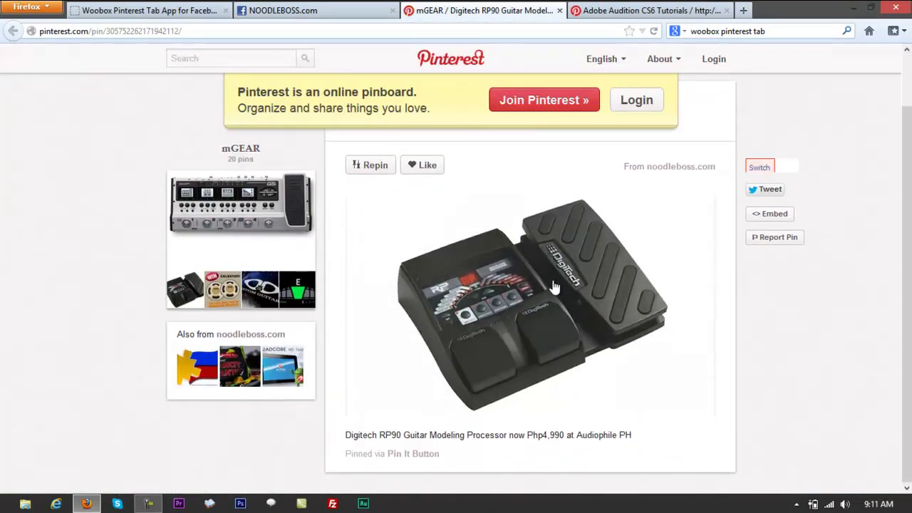
left_click(549, 284)
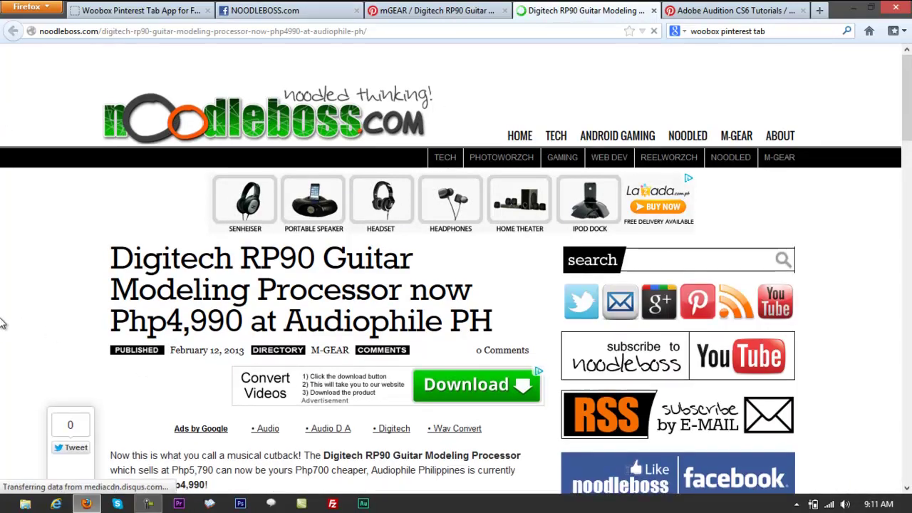
scroll(2, 323, "down", 6)
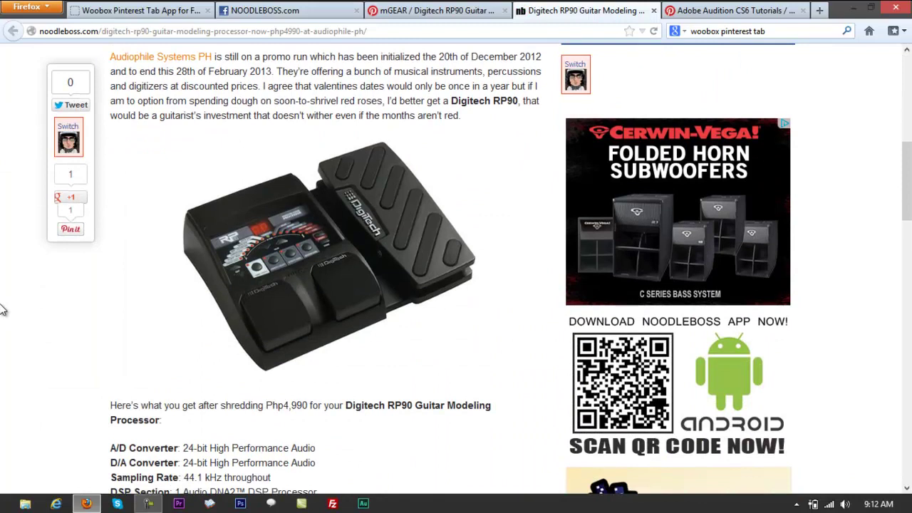
Step: Close the Digitech article, Adobe Audition and Pinterest pin tabs, leaving NOODLEBOSS.com open
left_click(654, 10)
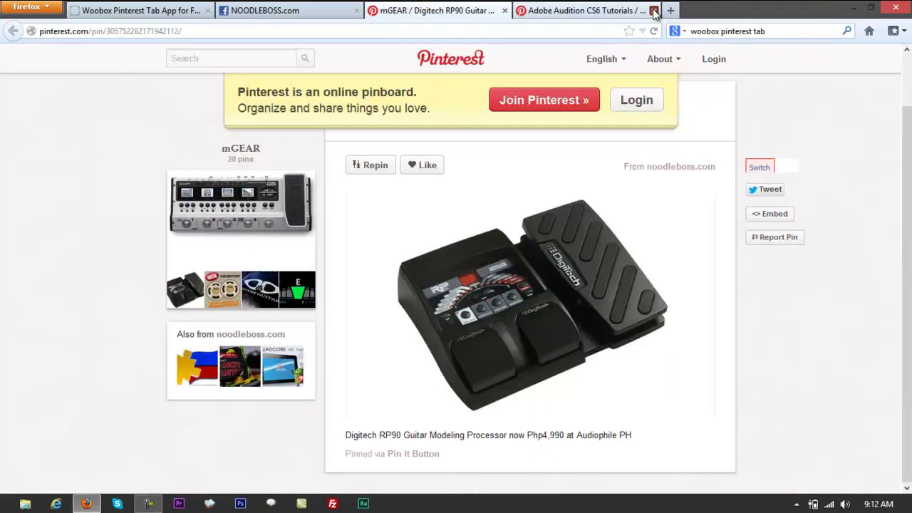
left_click(654, 10)
left_click(292, 10)
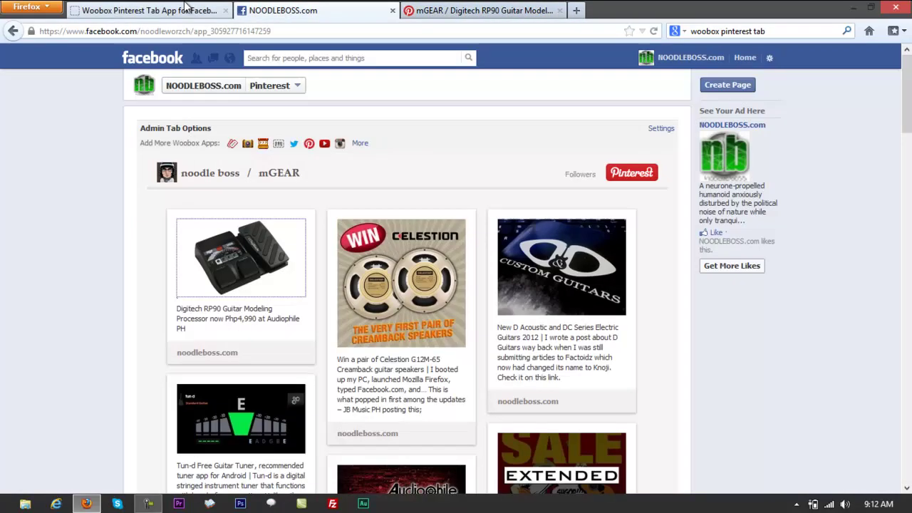
left_click(485, 10)
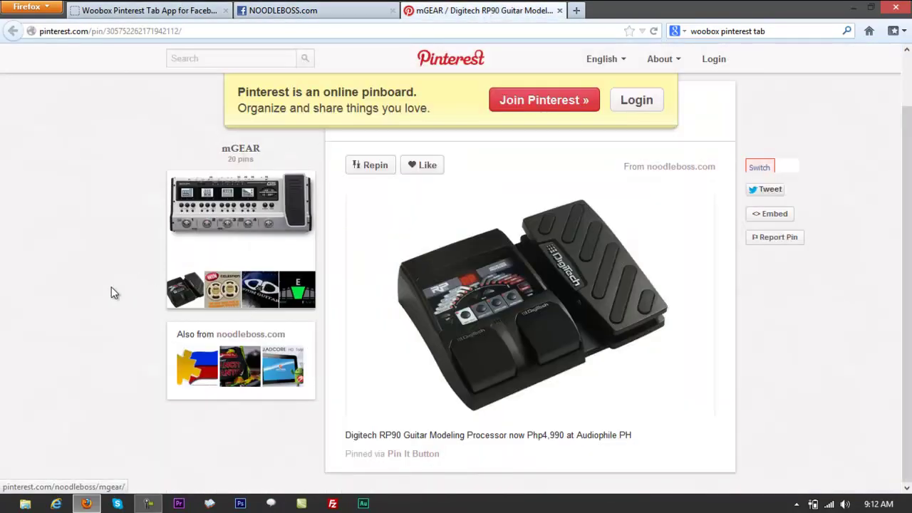
left_click(560, 10)
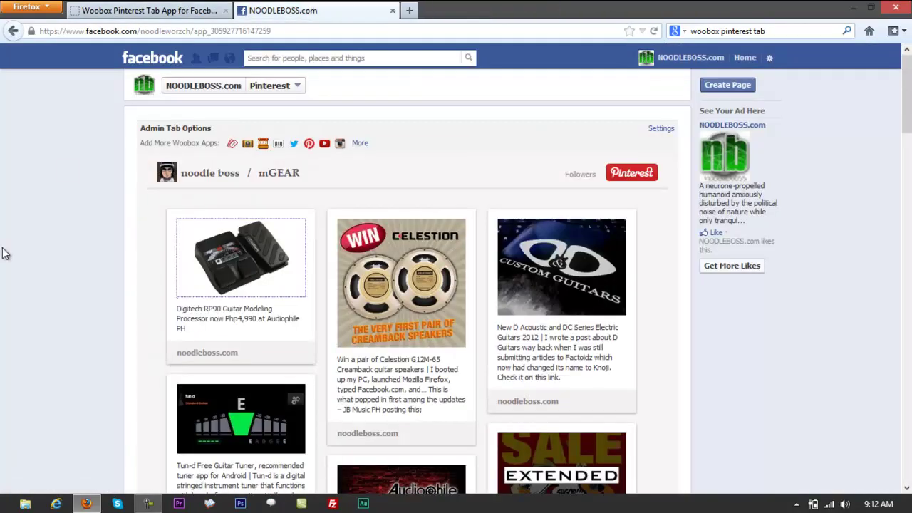
Step: Uninstall the Pinterest app tile from the NOODLEBOSS.com page, leaving Photos, Likes and YouTube
left_click(202, 87)
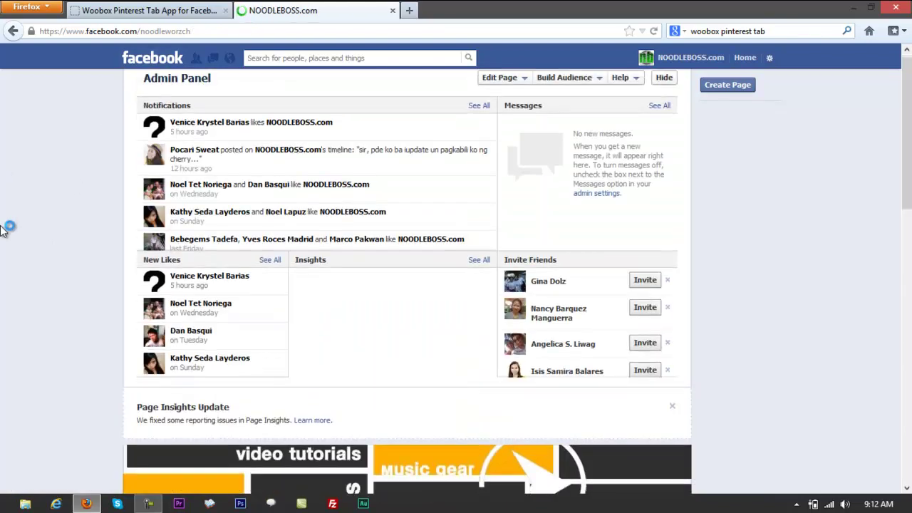
scroll(7, 224, "down", 4)
scroll(7, 224, "down", 5)
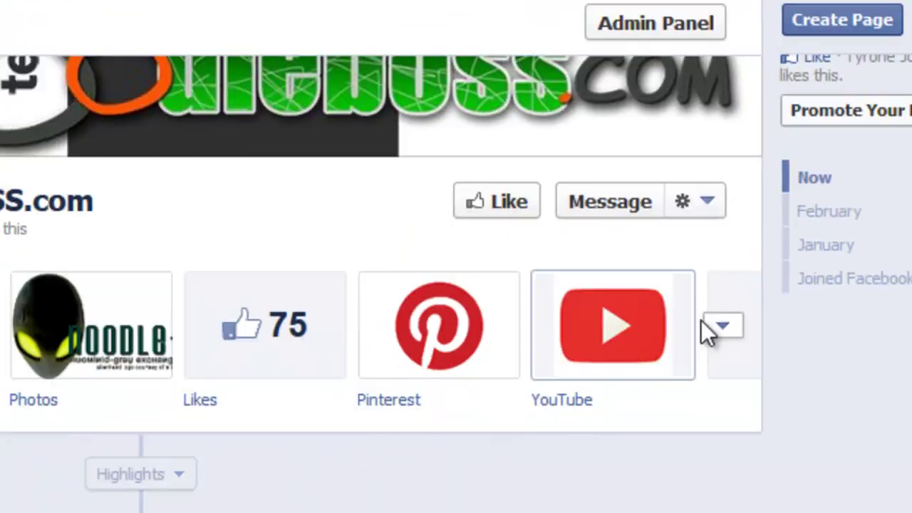
left_click(721, 328)
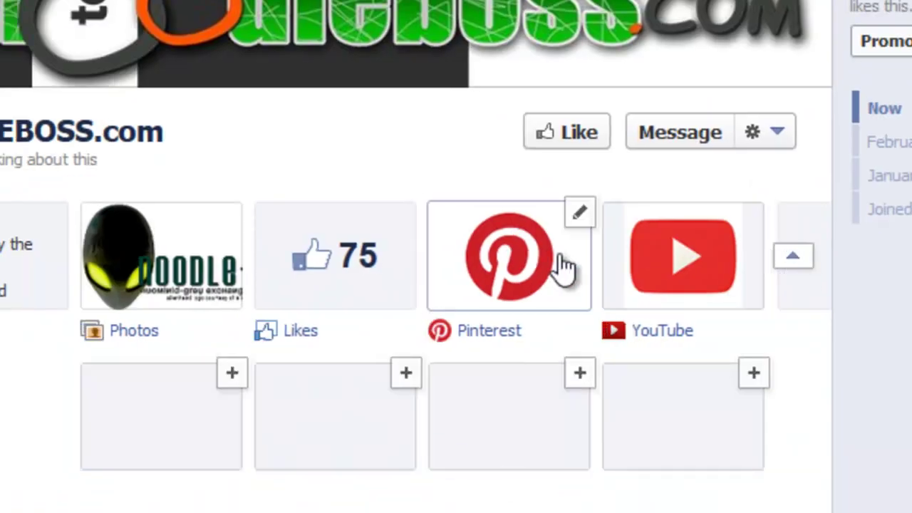
mouse_move(584, 223)
left_click(581, 214)
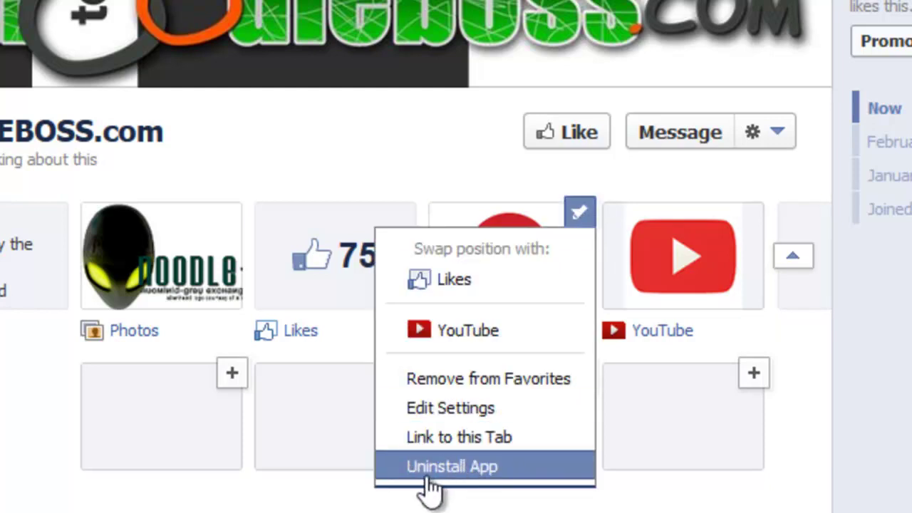
left_click(467, 477)
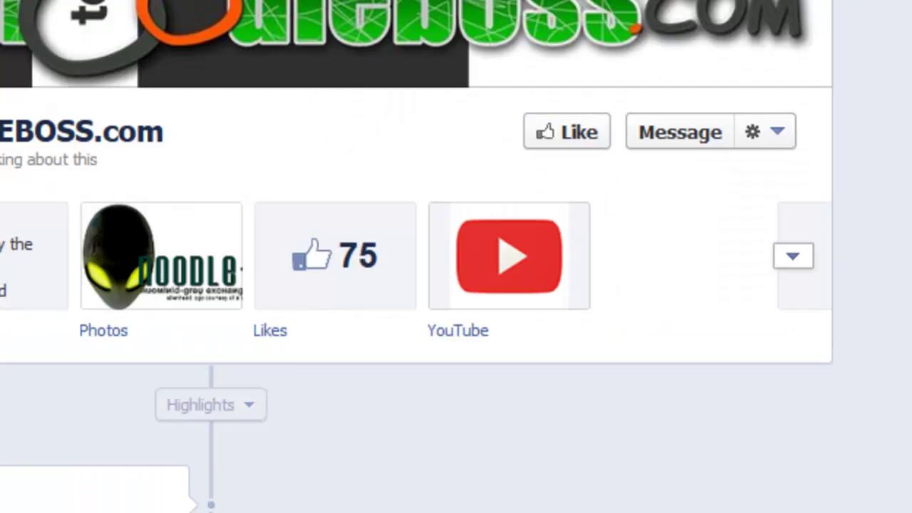
scroll(661, 493, "up", 3)
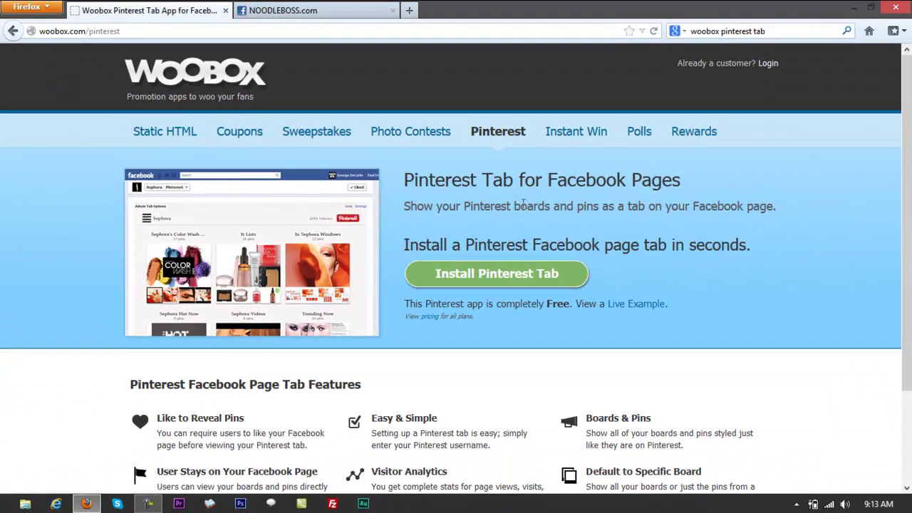
Step: Start the Woobox Pinterest tab install from woobox.com/pinterest
left_click(495, 275)
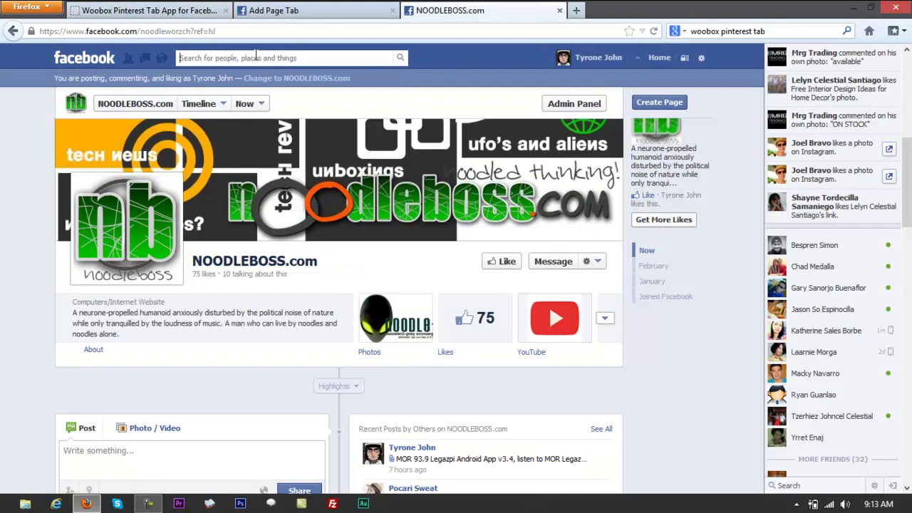
Step: Search Facebook for 'woorbox' and open the Woobox app to reach its Add Page Tab dialog
type("woor")
type("box")
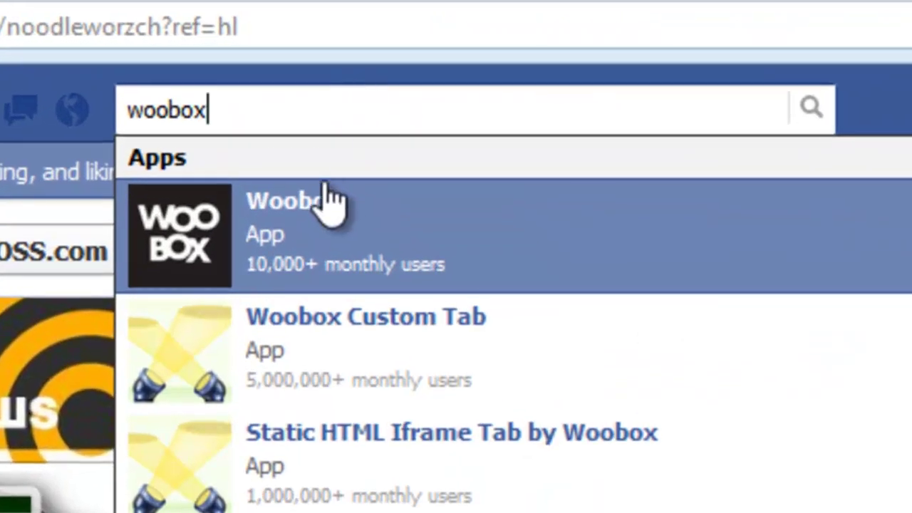
left_click(327, 202)
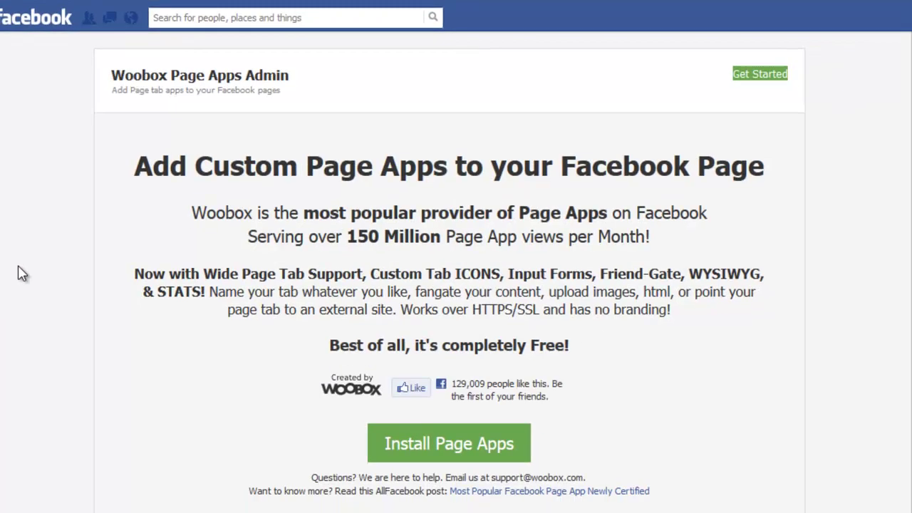
scroll(20, 276, "down", 1)
scroll(17, 276, "up", 4)
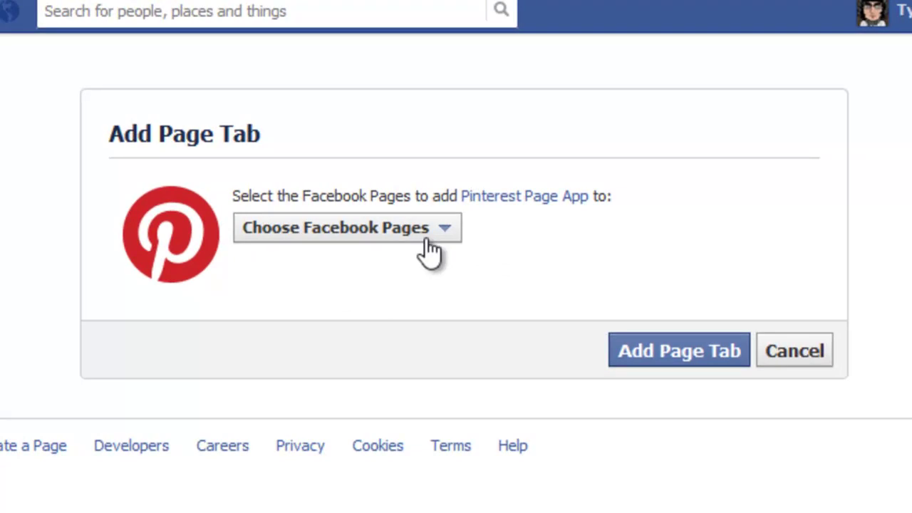
Step: Add the Pinterest Page App tab to the NOODLEBOSS.com Facebook page
left_click(427, 249)
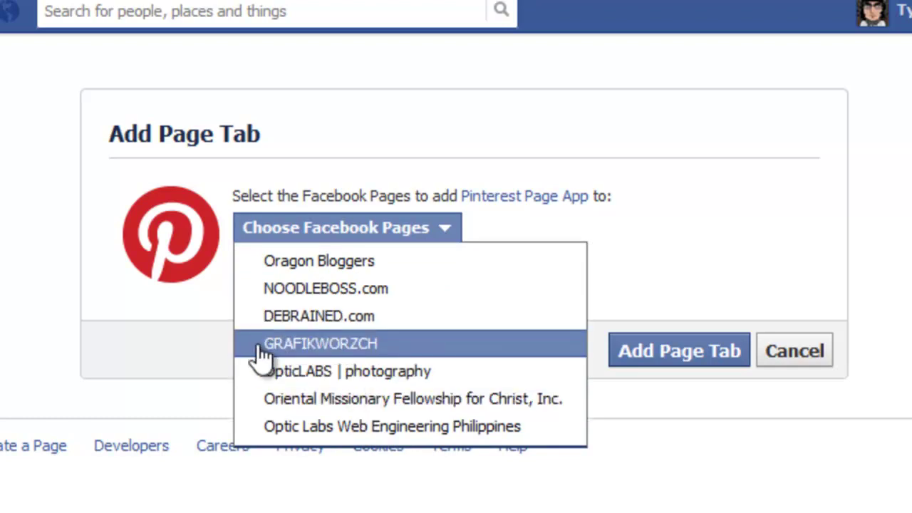
left_click(358, 290)
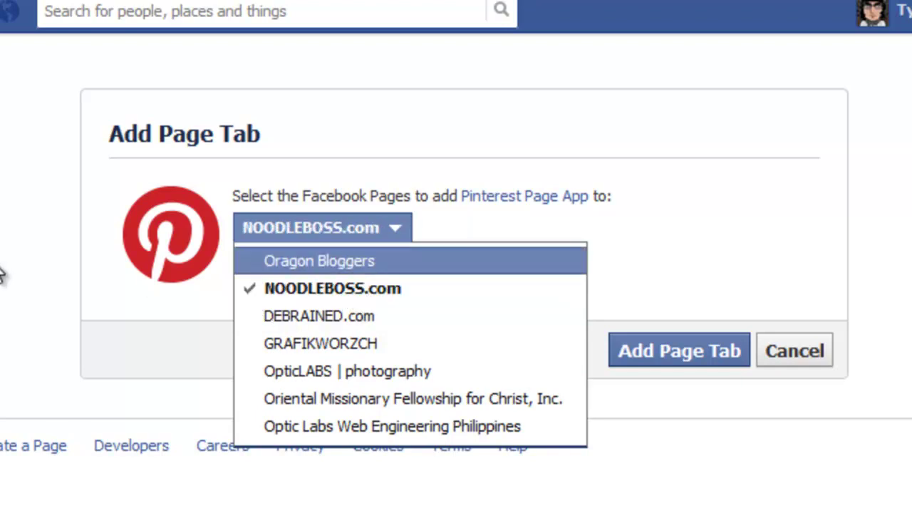
left_click(713, 360)
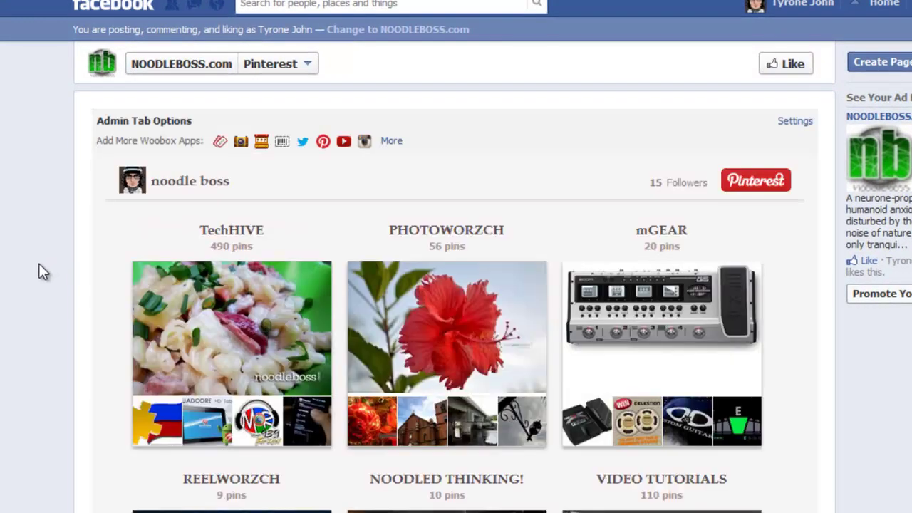
Step: Browse the new Pinterest boards, then return to NOODLEBOSS.com to see Pinterest in its app row
scroll(37, 267, "down", 5)
scroll(34, 268, "down", 4)
scroll(34, 267, "up", 8)
left_click(171, 68)
scroll(3, 171, "down", 5)
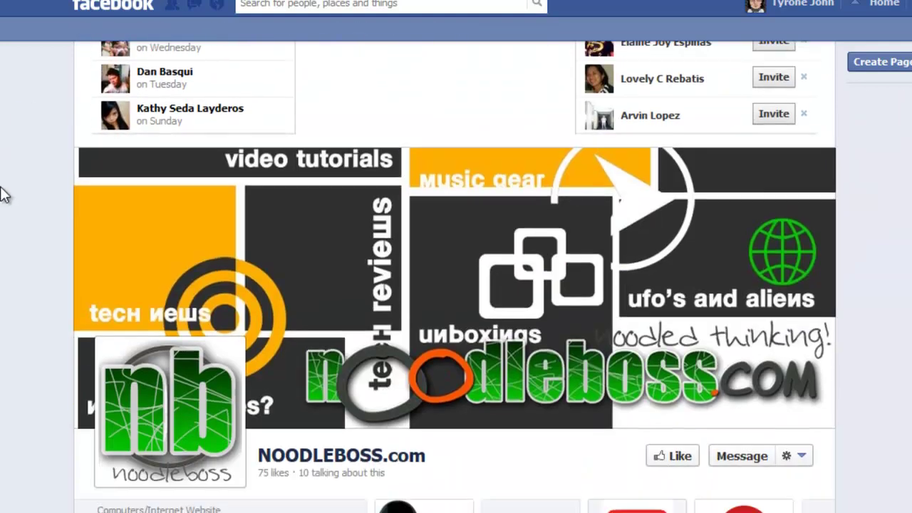
scroll(4, 194, "down", 4)
scroll(4, 213, "up", 3)
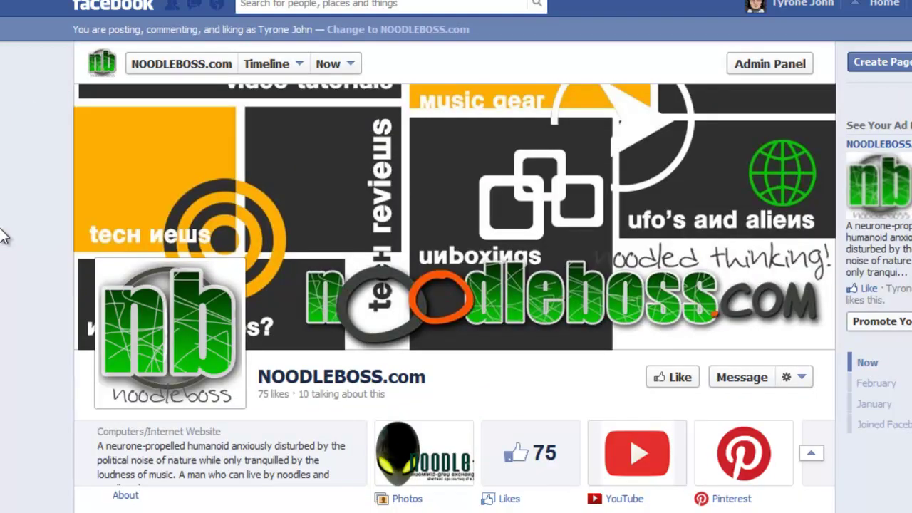
scroll(4, 237, "down", 2)
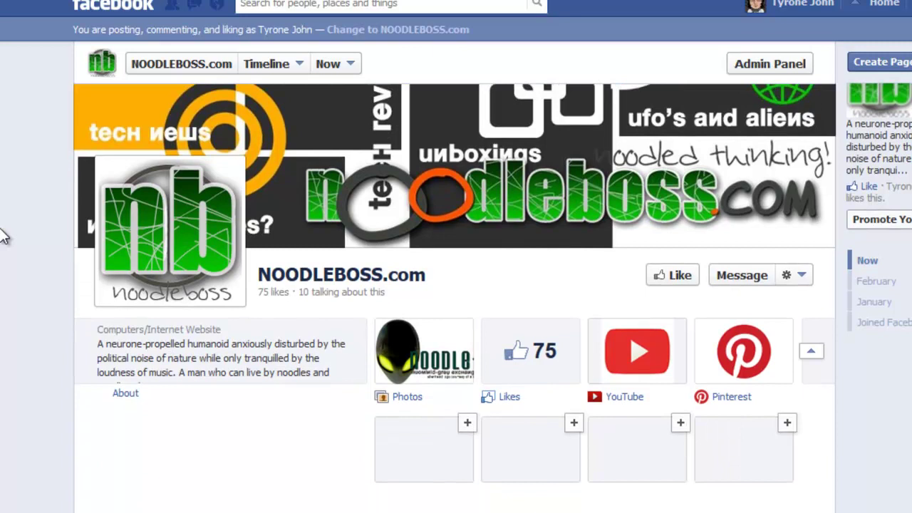